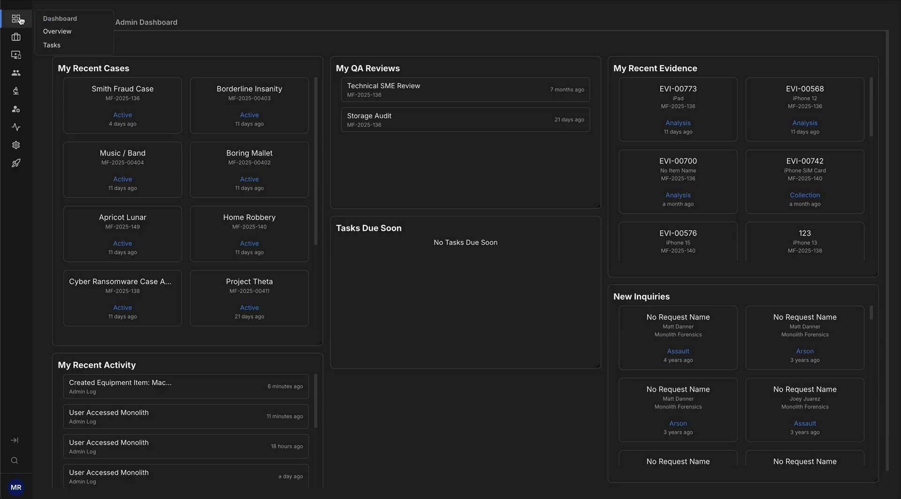
# Open the lab management equipment list and look through its entries
pyautogui.moveTo(16, 78)
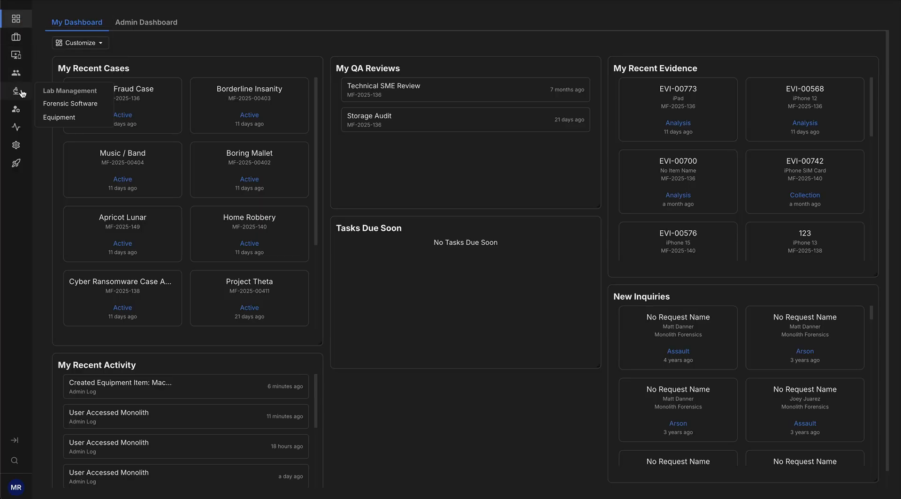
pyautogui.click(74, 119)
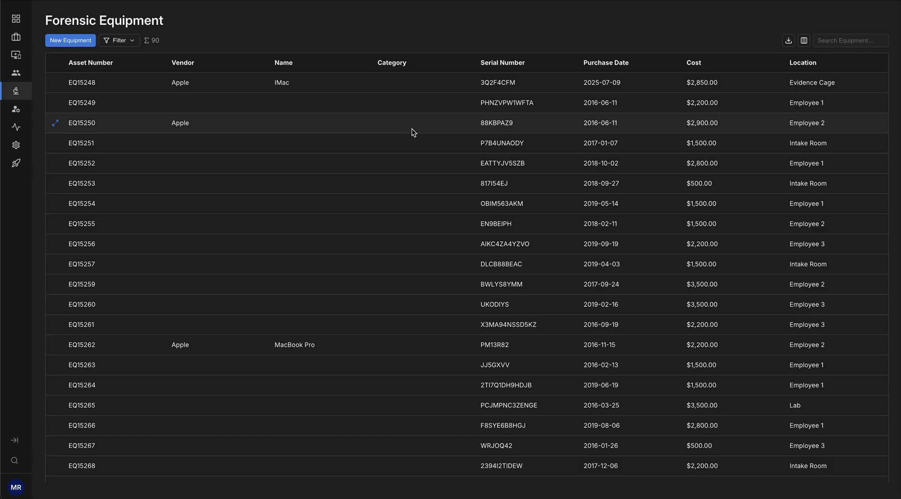
pyautogui.scroll(-15, 450, 161)
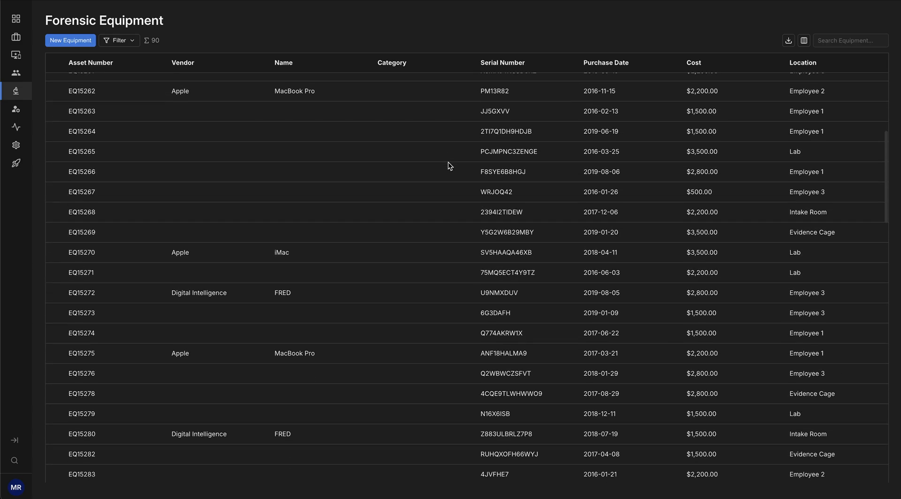
pyautogui.scroll(-14, 448, 161)
pyautogui.scroll(20, 446, 161)
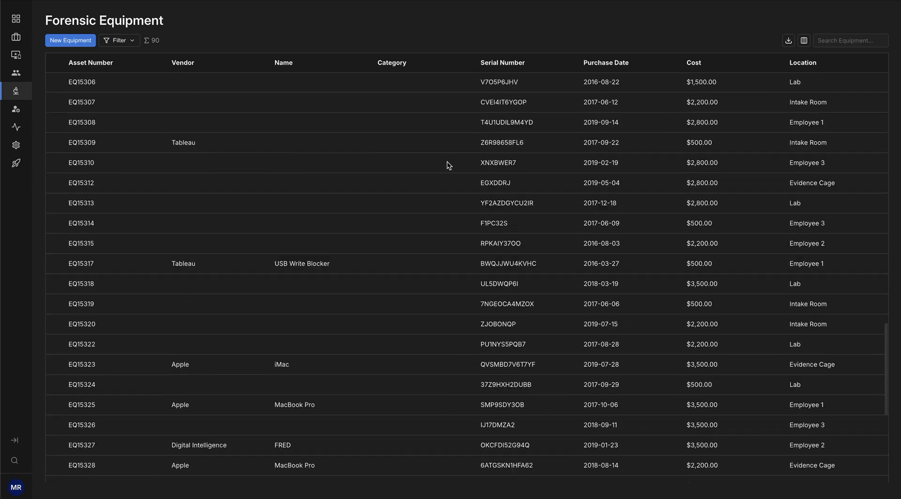
pyautogui.scroll(8, 444, 161)
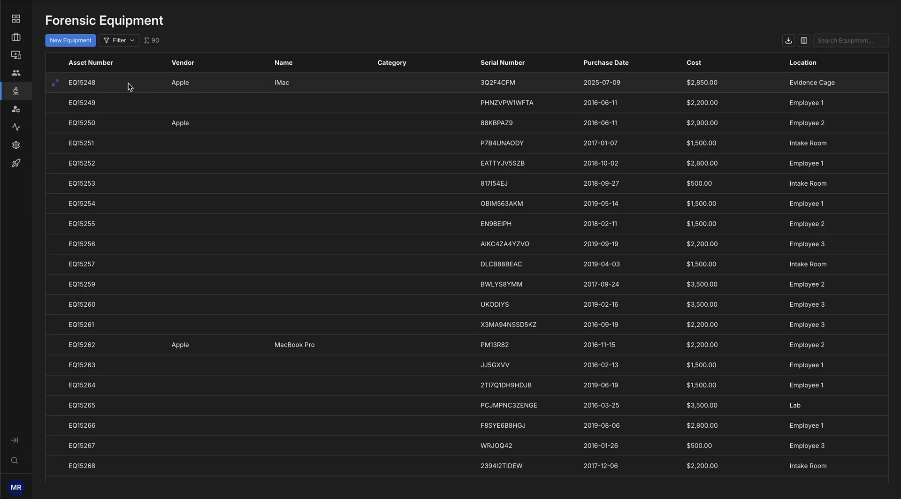
# Start a new equipment item with the asset number EQ 132345
pyautogui.click(71, 40)
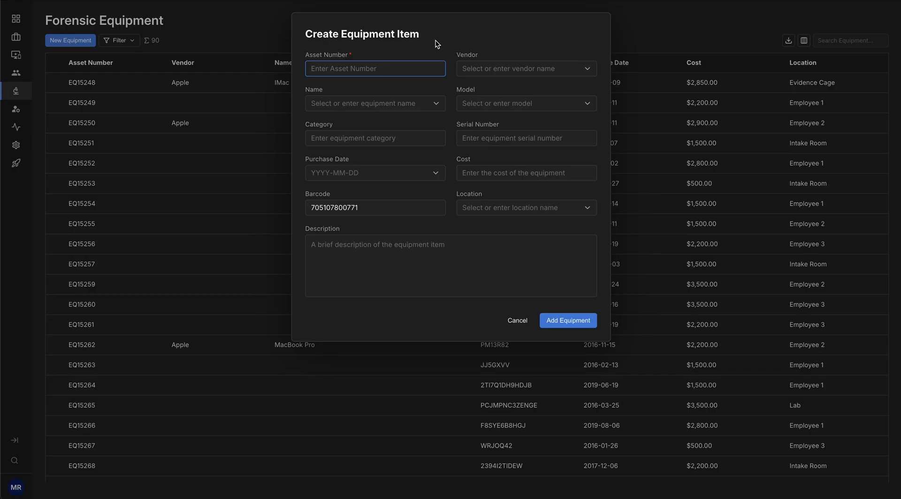
pyautogui.write('EQ')
pyautogui.write('132345')
pyautogui.click(494, 70)
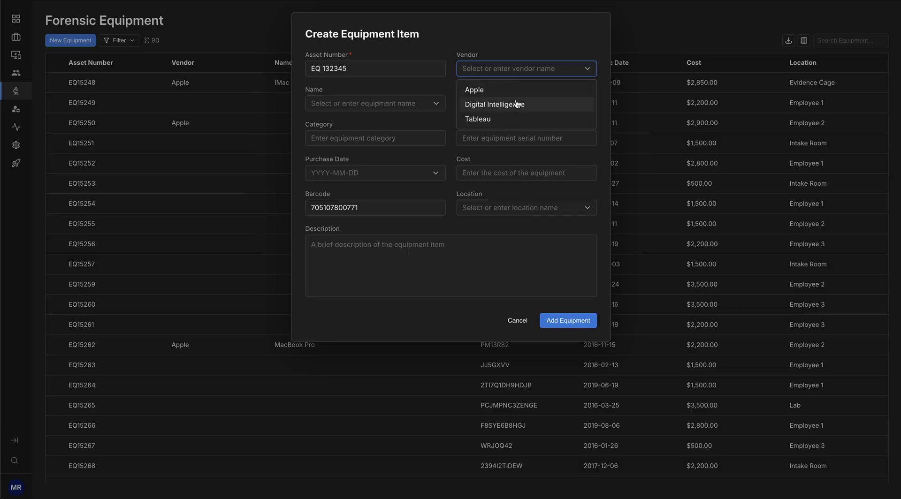
pyautogui.write('Google')
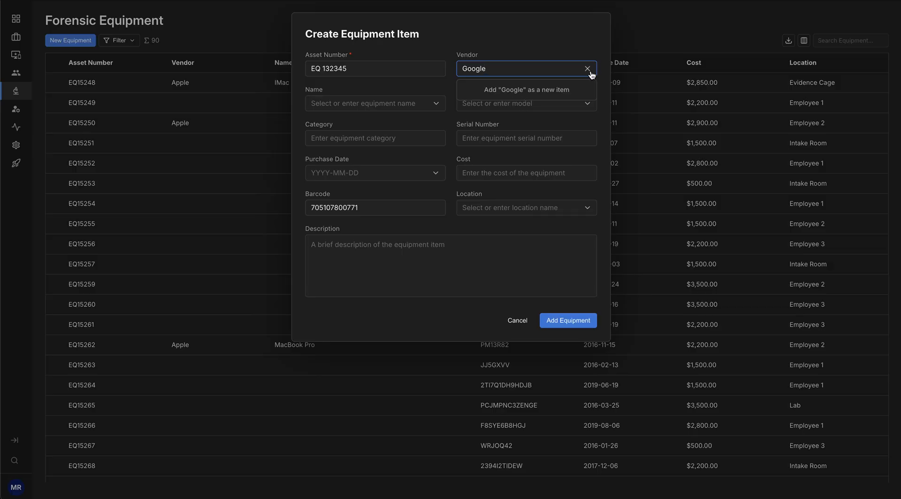
pyautogui.click(591, 69)
# Set the new item's vendor to Apple, its name to MacBook Pro and its model to ABCDE
pyautogui.click(587, 69)
pyautogui.click(576, 91)
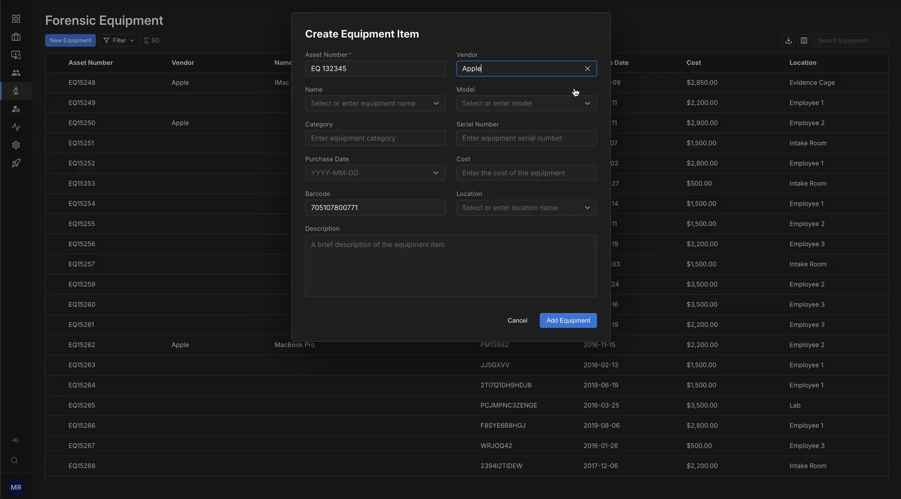
pyautogui.click(384, 104)
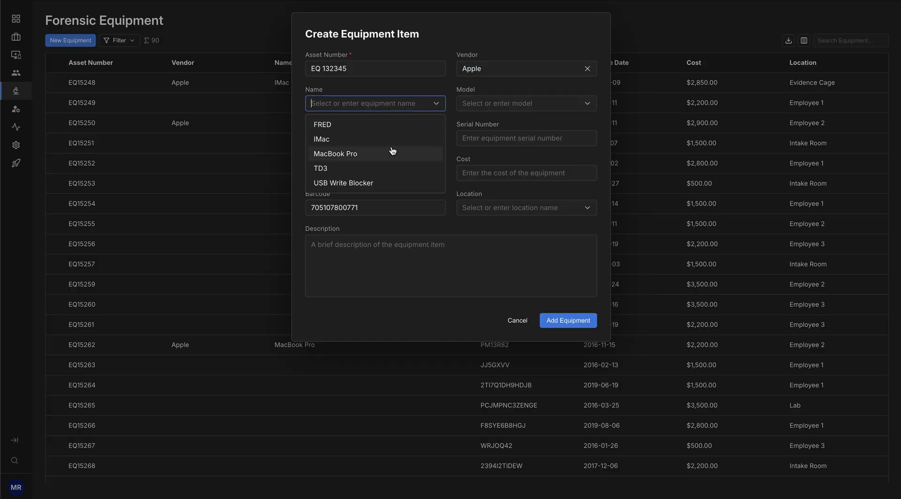
pyautogui.click(362, 157)
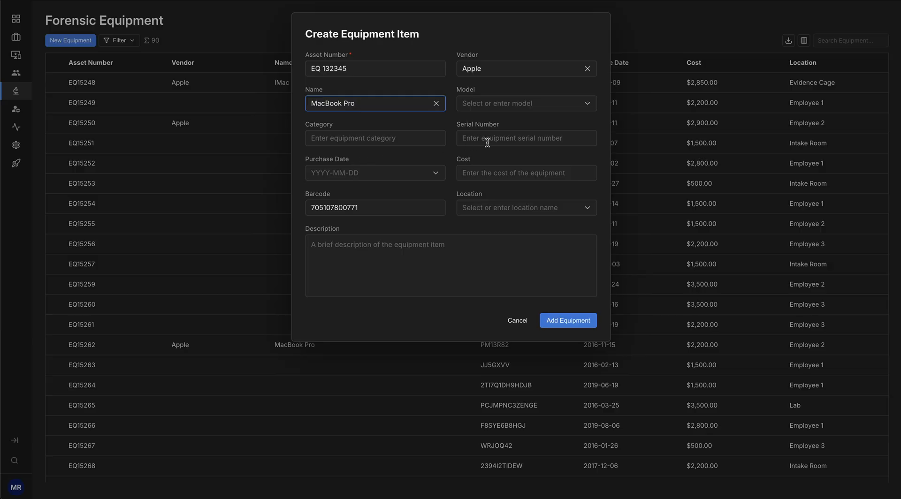
pyautogui.click(551, 104)
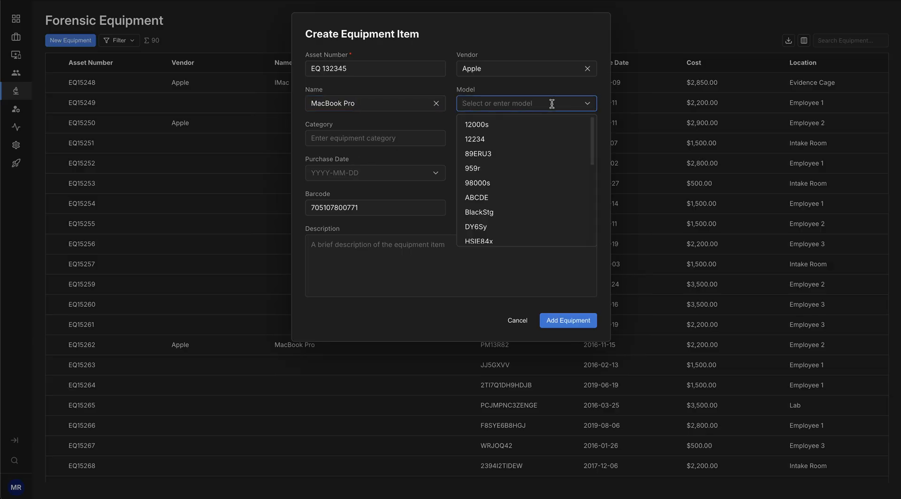
pyautogui.click(534, 201)
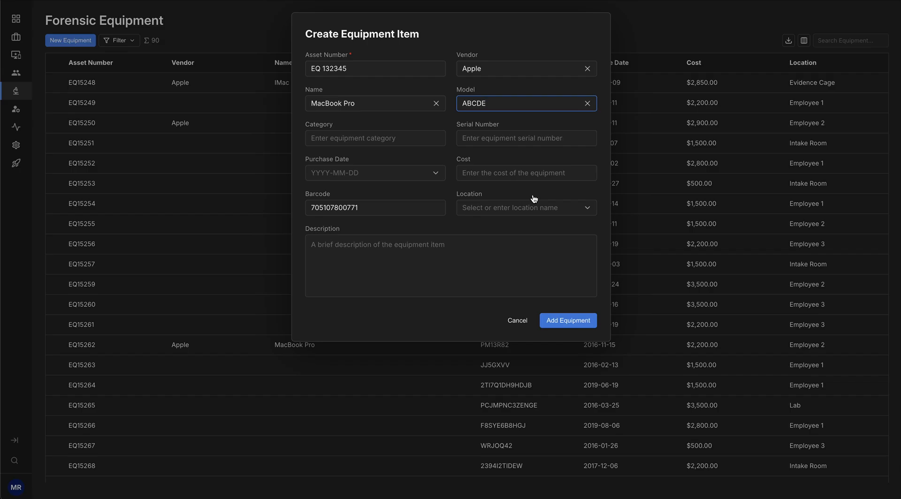
# Enter Forensic Workstation as the item's category and 23asdf23452345 as its serial number
pyautogui.click(393, 137)
pyautogui.write('F')
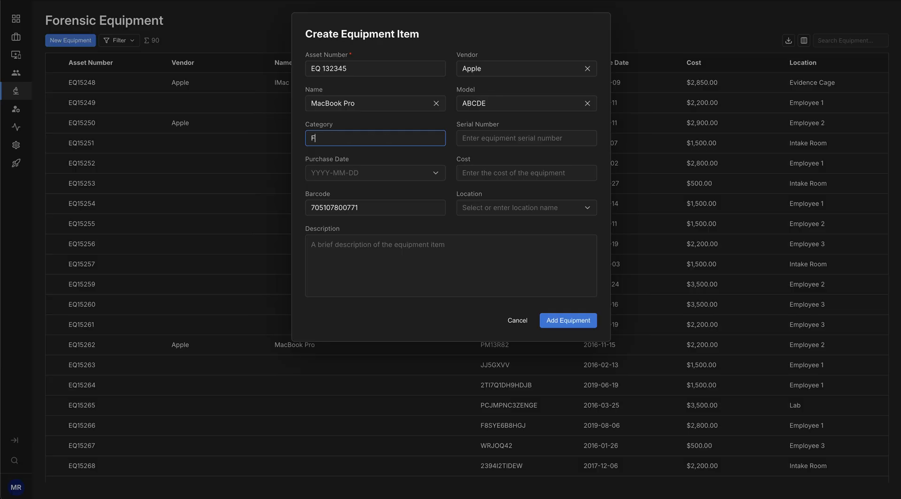
pyautogui.write('orensic Workstation')
pyautogui.click(525, 139)
pyautogui.write('23')
pyautogui.press('XF86MonBrightnessUp')
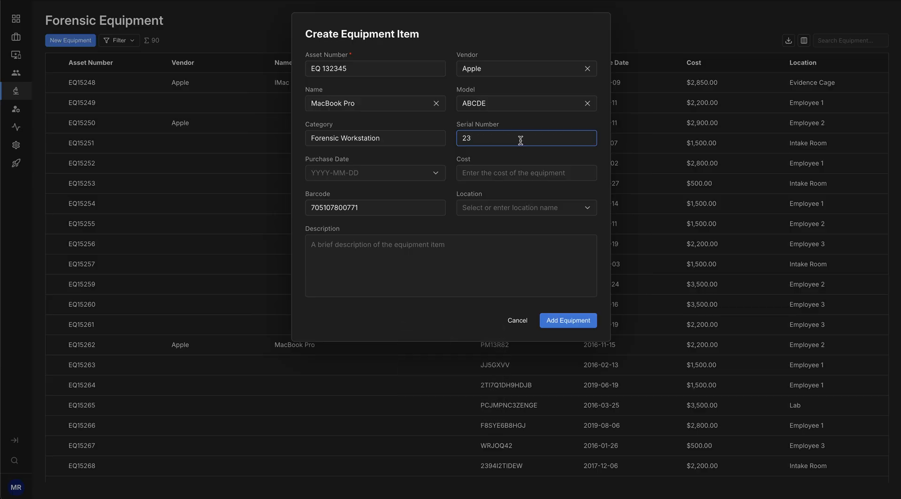
pyautogui.write('asdf23452345')
# Set the item's purchase date to 2025-10-08 and its cost to 2000
pyautogui.click(404, 174)
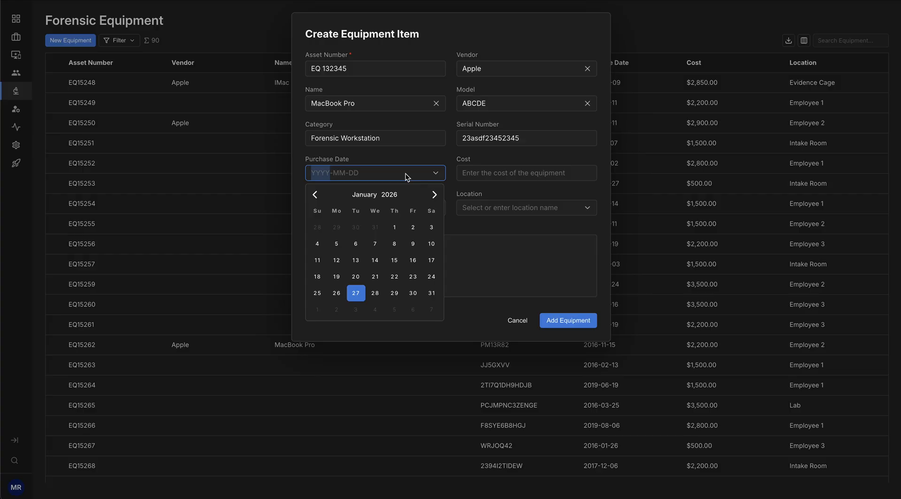
pyautogui.click(316, 199)
pyautogui.click(316, 198)
pyautogui.click(317, 199)
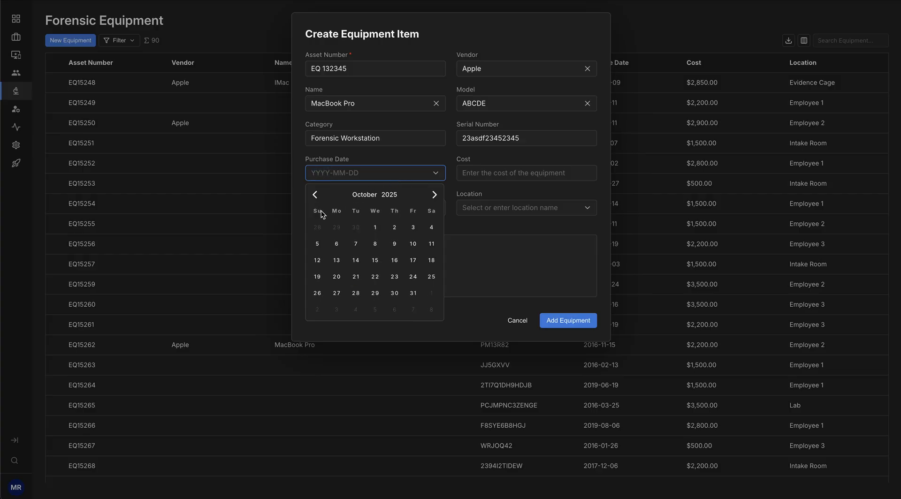
pyautogui.click(374, 245)
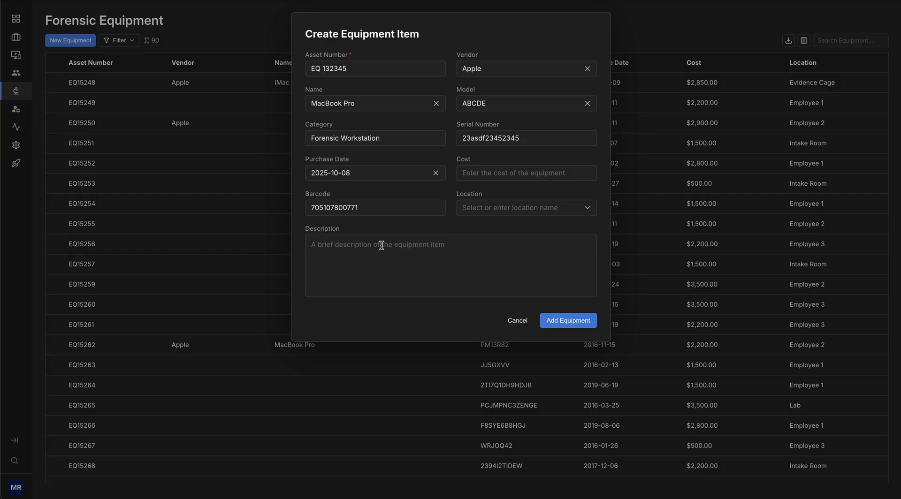
pyautogui.click(487, 175)
pyautogui.write('2000')
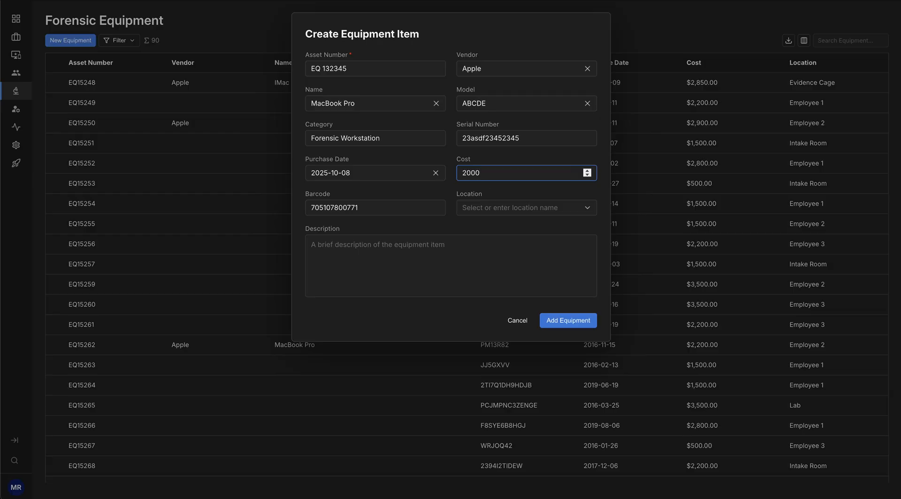
pyautogui.click(441, 190)
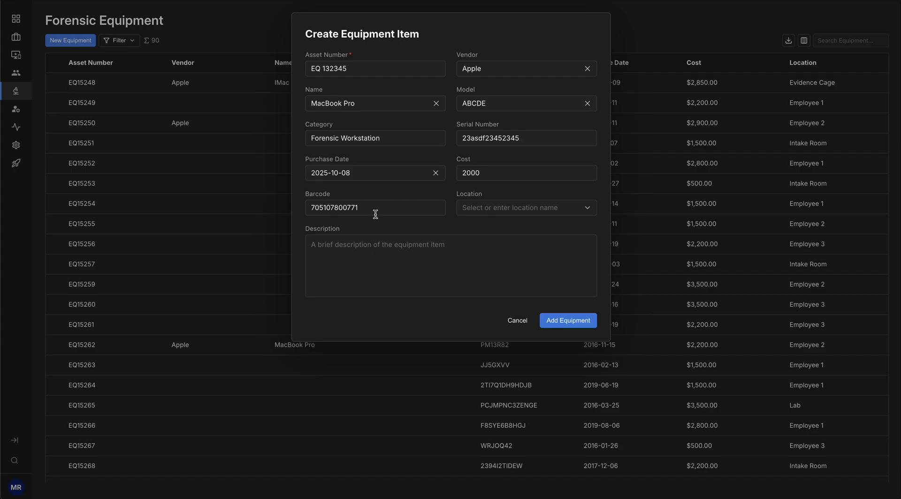
# Set the location to Lab, describe the item as "This is my new forensic workstation", and add it to the equipment list
pyautogui.moveTo(325, 198)
pyautogui.click(498, 208)
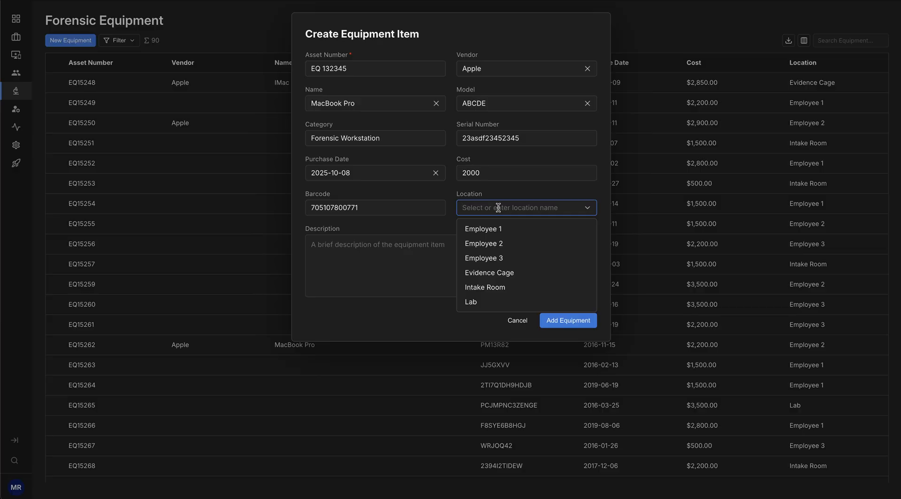
pyautogui.write('Lab')
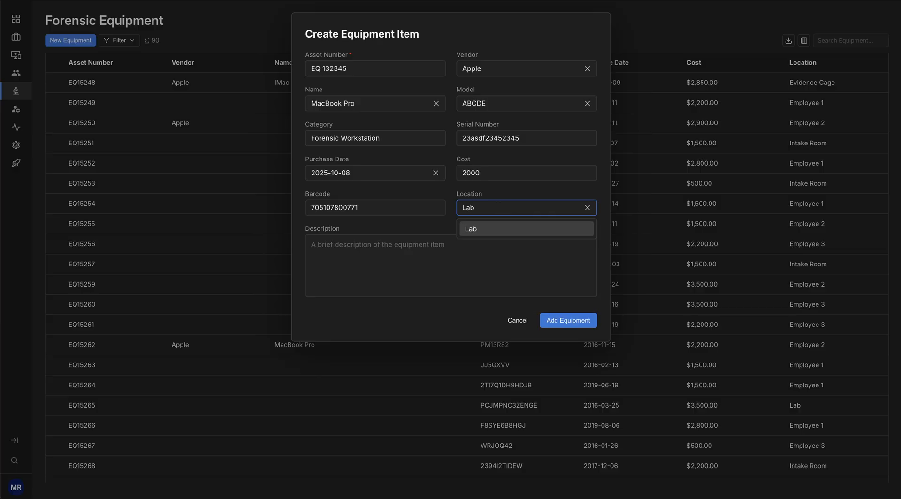
pyautogui.click(419, 261)
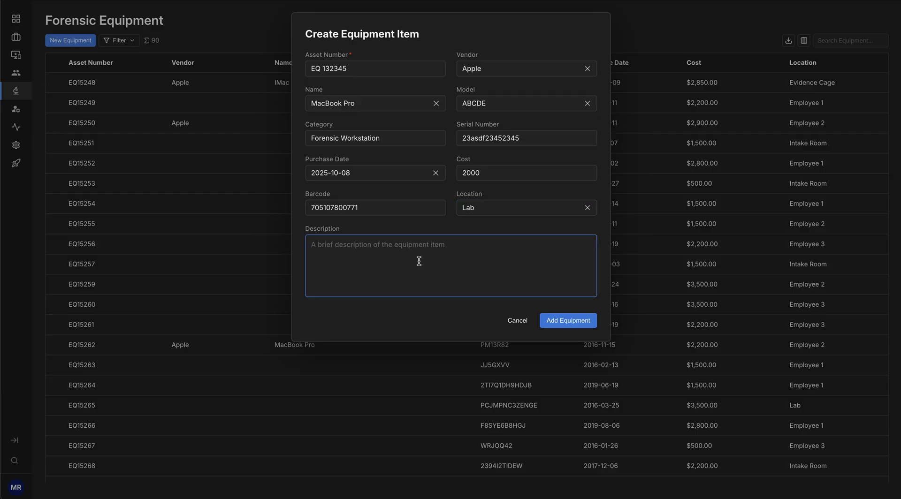
pyautogui.write('This i')
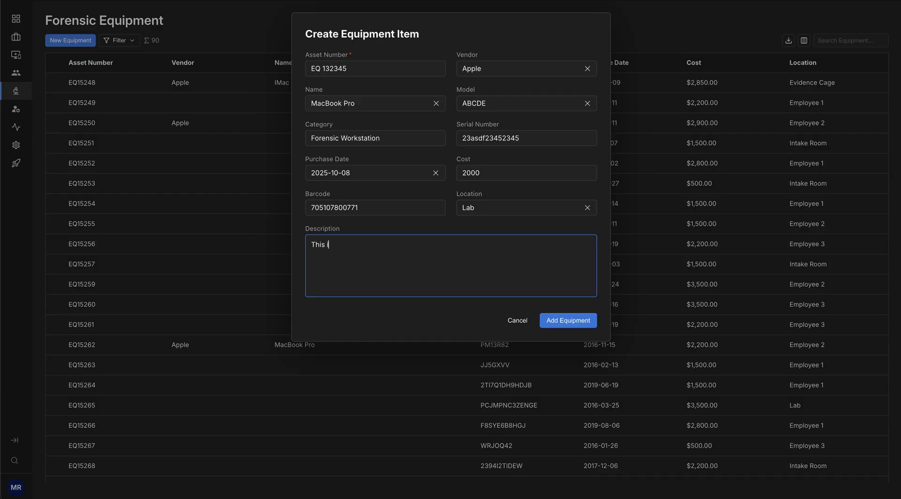
pyautogui.write('s my new forensic workstation')
pyautogui.click(575, 325)
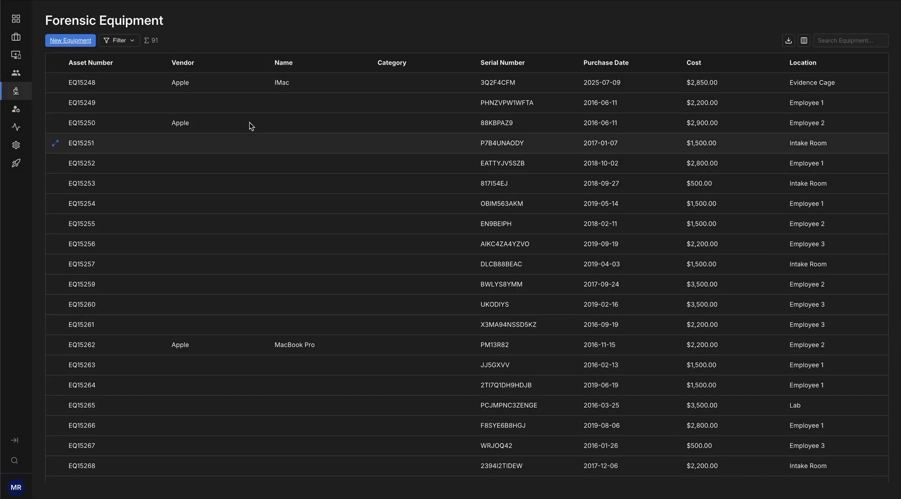
# Check the end of the equipment list for the new item, and view the details of asset EQ15328
pyautogui.scroll(-20, 322, 189)
pyautogui.scroll(-1, 322, 189)
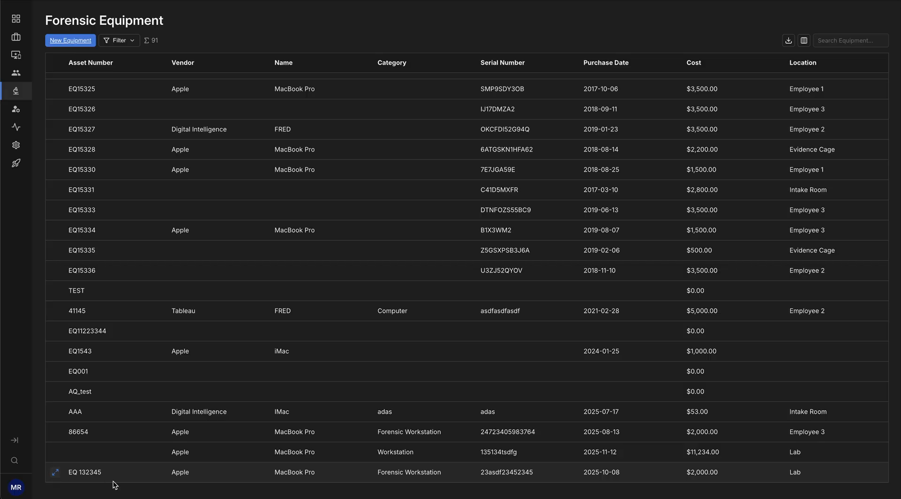
pyautogui.scroll(3, 123, 127)
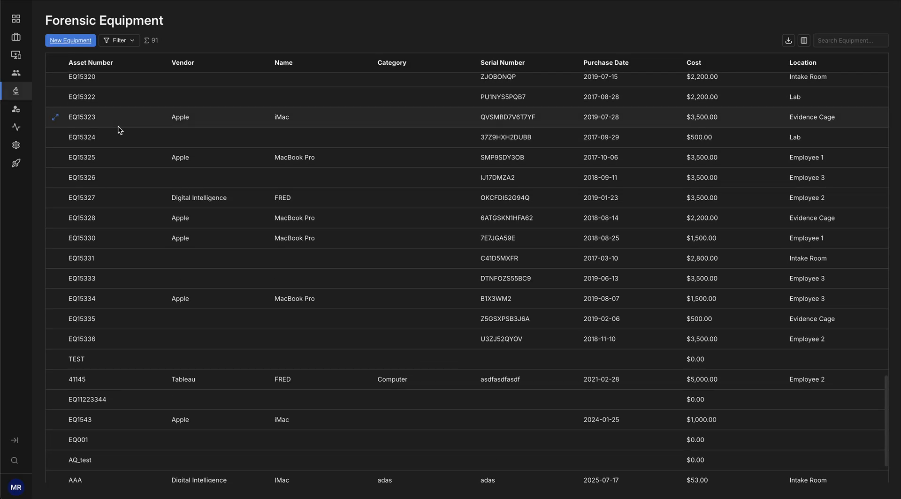
pyautogui.click(55, 219)
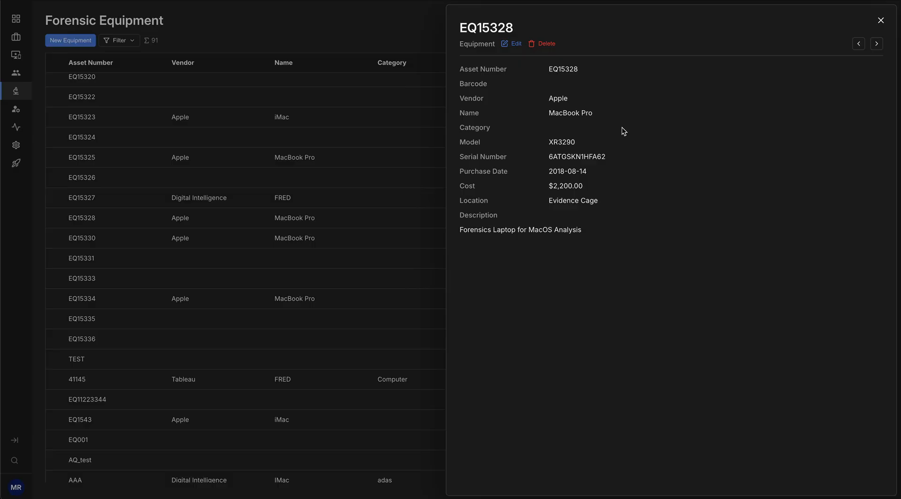
pyautogui.click(880, 20)
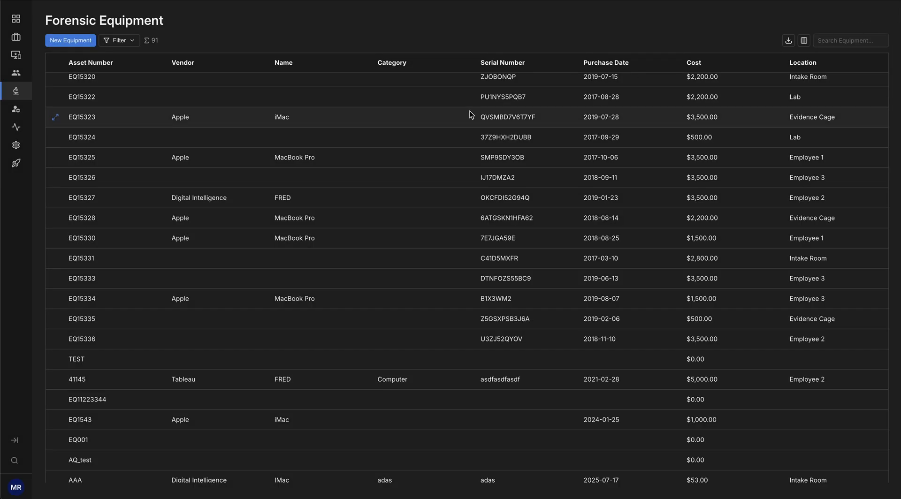